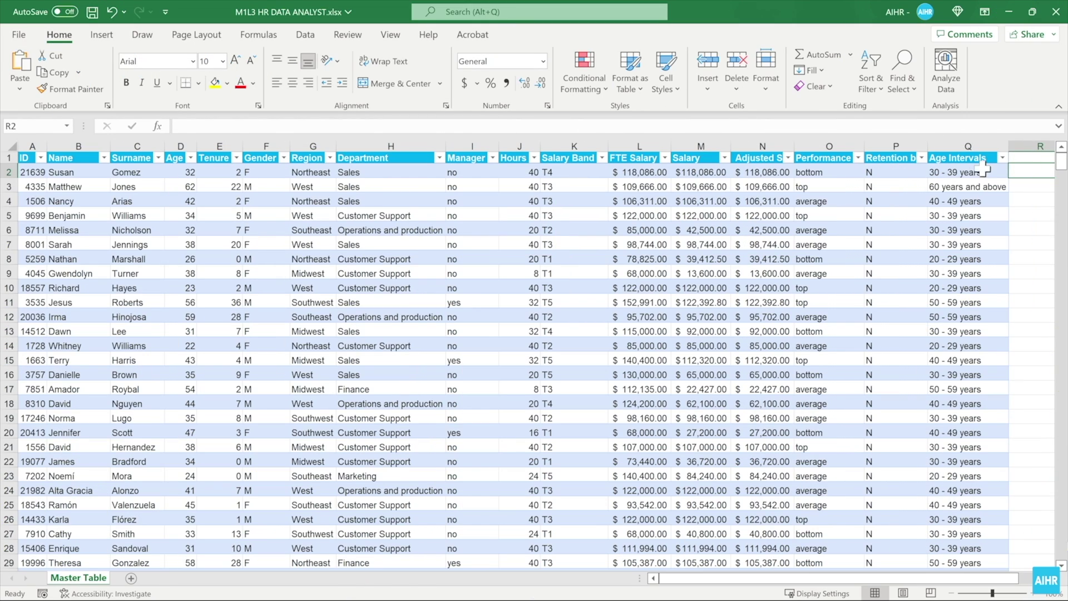
Step: Insert an empty PivotTable from the employee table (Table1) on a new worksheet
{"action": "left_click", "coordinate": [975, 173]}
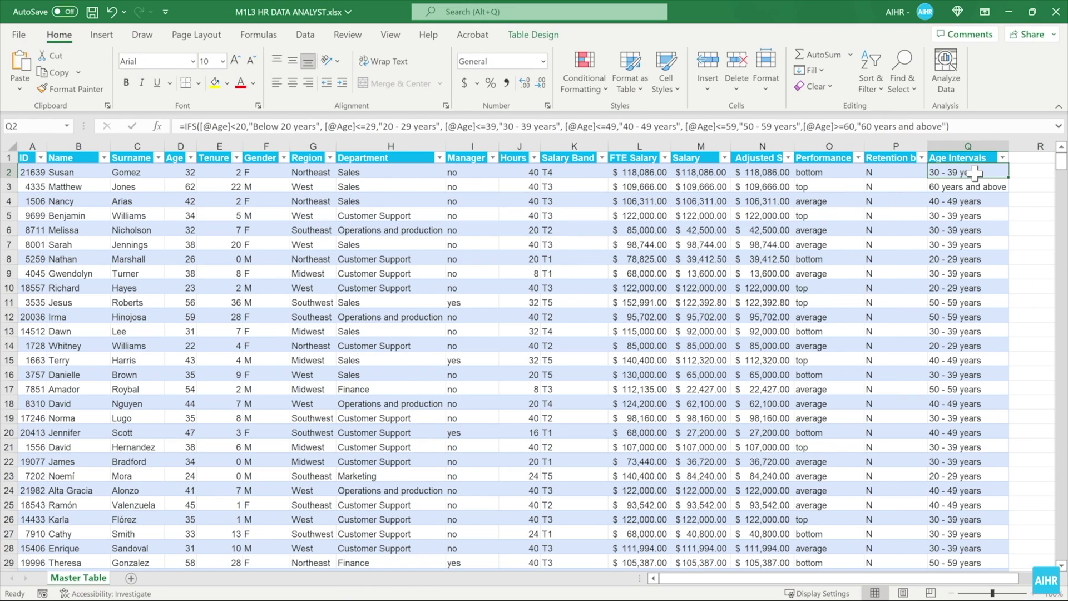
{"action": "left_click", "coordinate": [90, 35]}
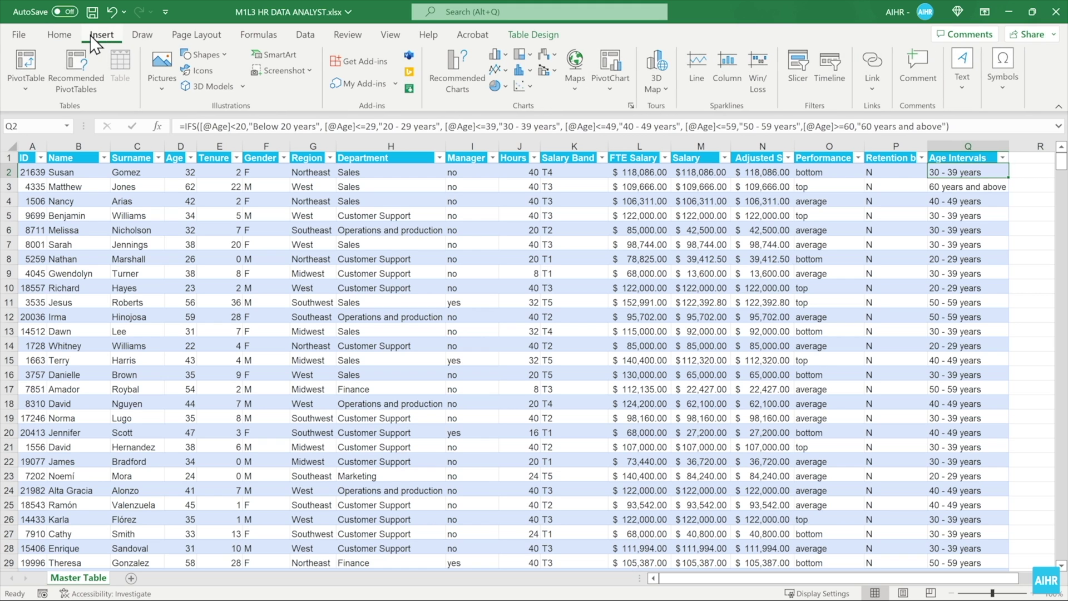
{"action": "left_click", "coordinate": [29, 69]}
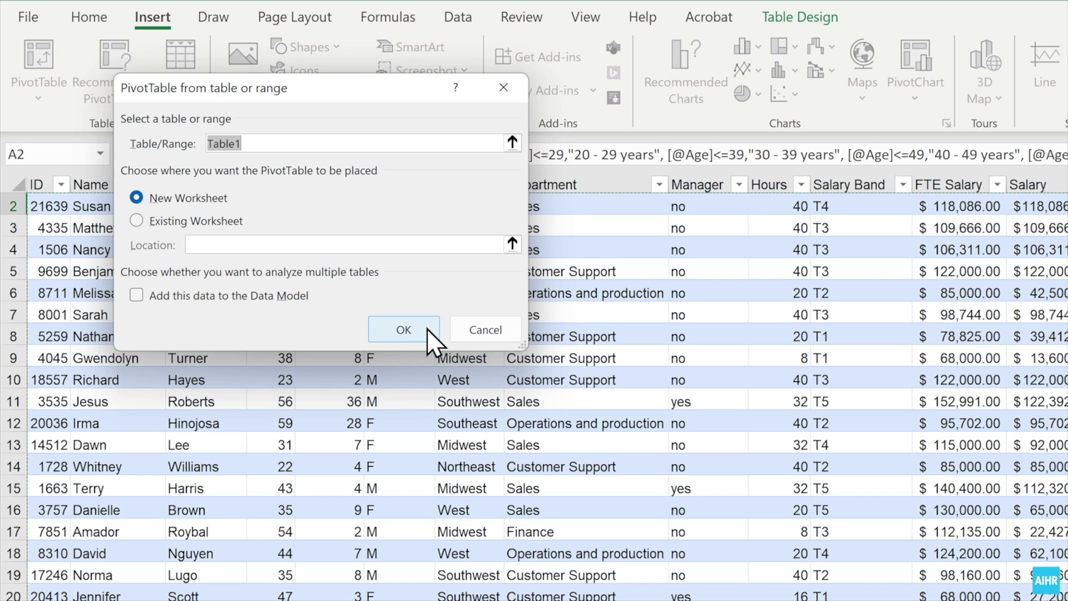
{"action": "left_click", "coordinate": [426, 328]}
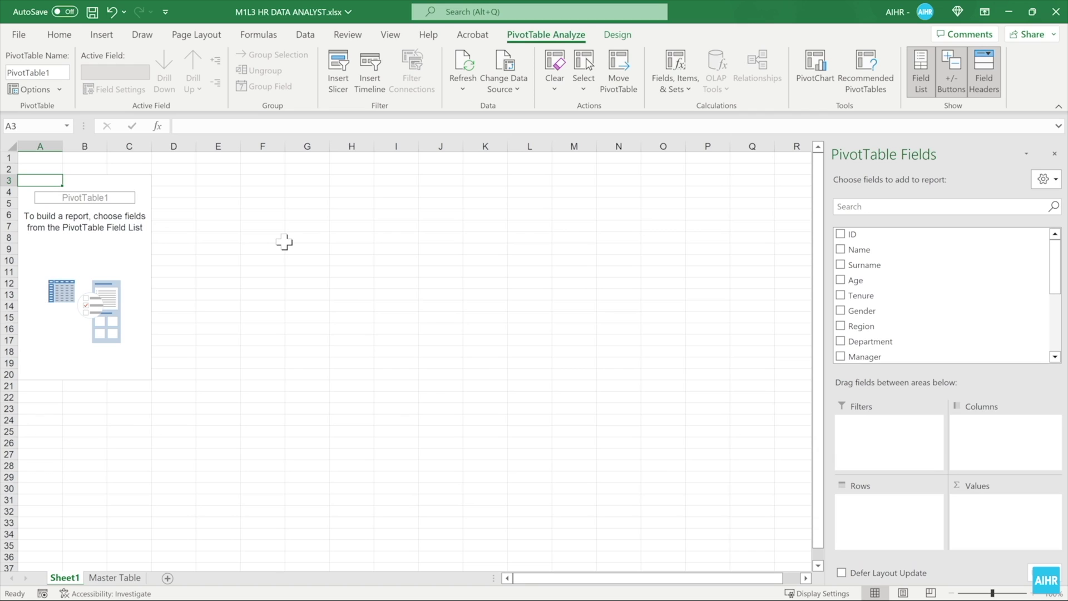
Step: Rename the new pivot sheet to 'Question 1'
{"action": "double_click", "coordinate": [59, 578]}
{"action": "type", "text": "Question 1"}
{"action": "key", "text": "Return"}
{"action": "left_click", "coordinate": [355, 486]}
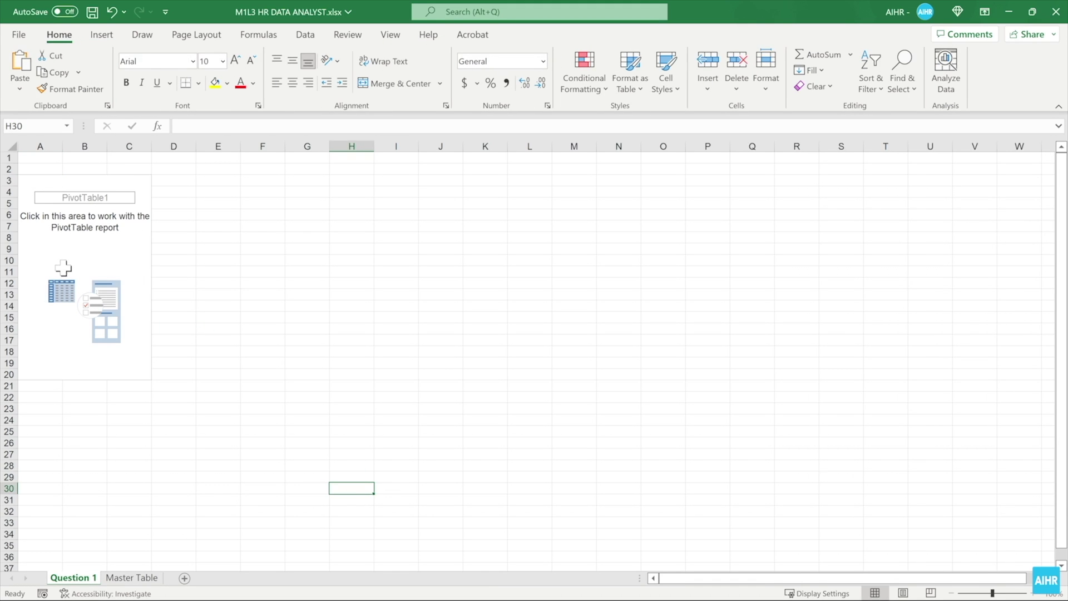
Step: Select the empty PivotTable1 area to restore the PivotTable Fields pane
{"action": "left_click", "coordinate": [70, 248]}
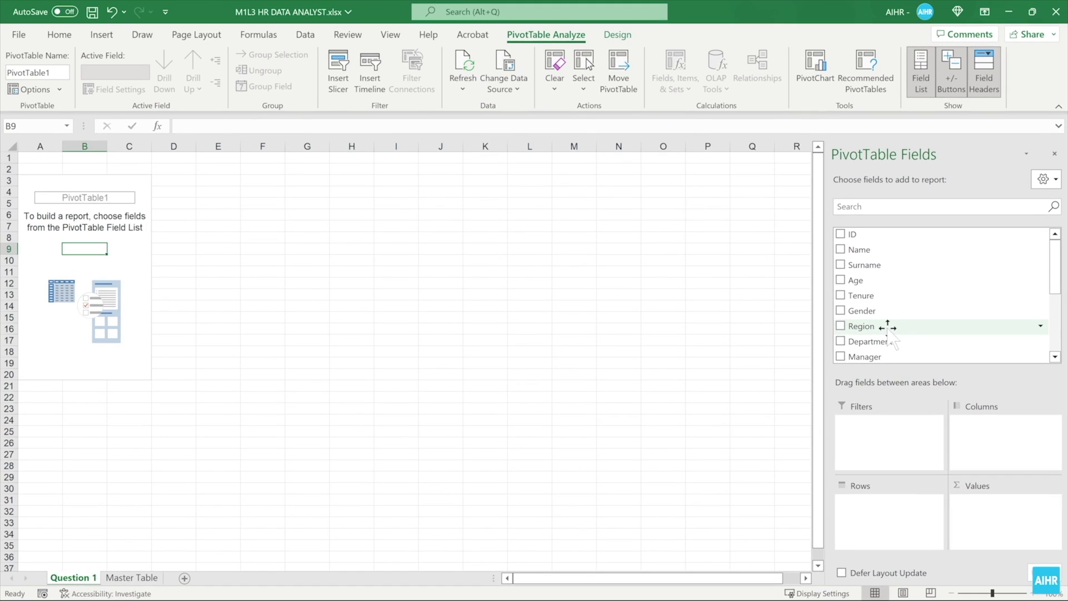
Step: Add Region to the Rows area and ID to the Values area, totalling 9367504
{"action": "left_click_drag", "start_coordinate": [888, 329], "coordinate": [880, 518]}
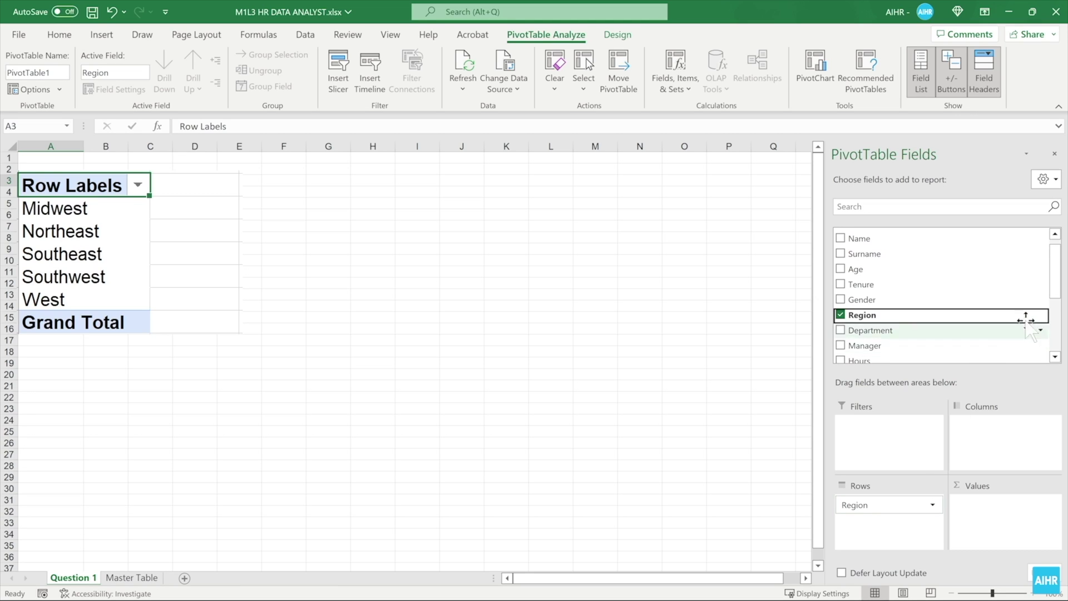
{"action": "scroll", "coordinate": [1036, 312], "scroll_direction": "up", "scroll_amount": 1}
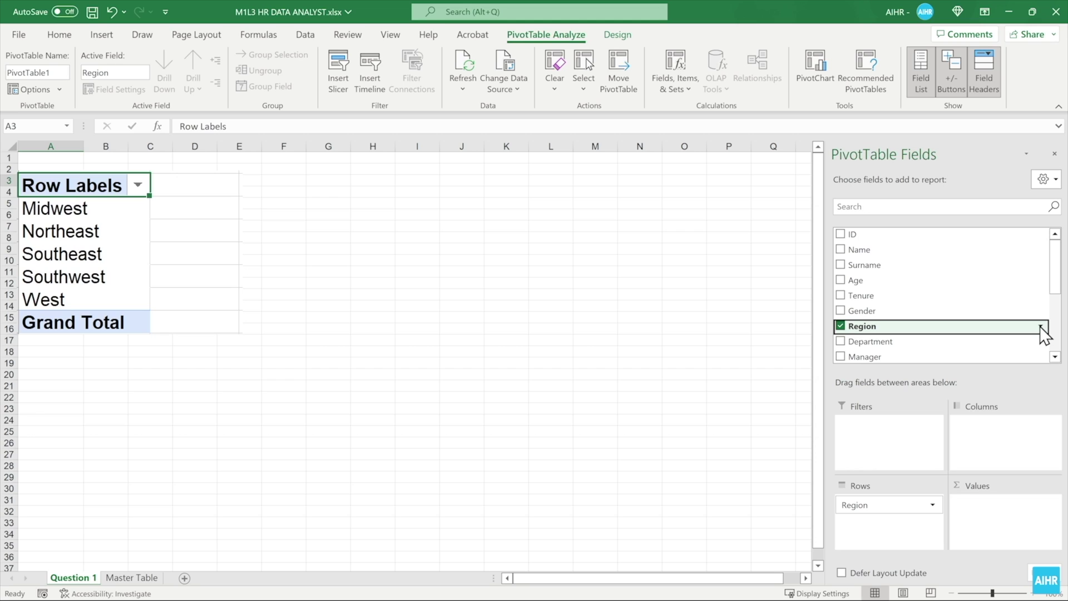
{"action": "left_click_drag", "start_coordinate": [862, 234], "coordinate": [968, 523]}
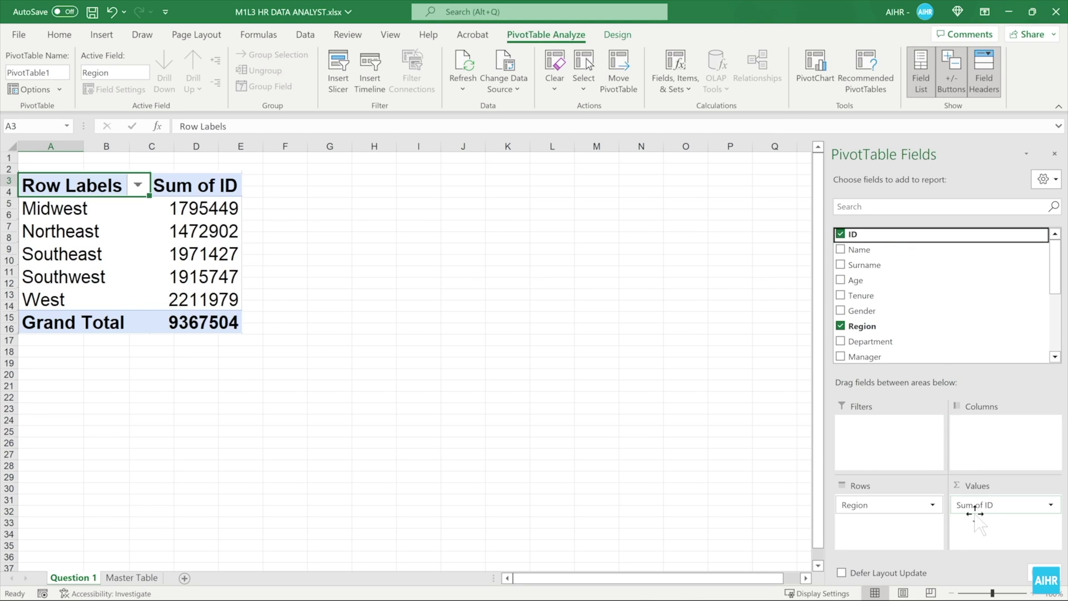
Step: Change the ID value field from Sum to Count, giving a Grand Total of 797
{"action": "left_click", "coordinate": [1051, 505]}
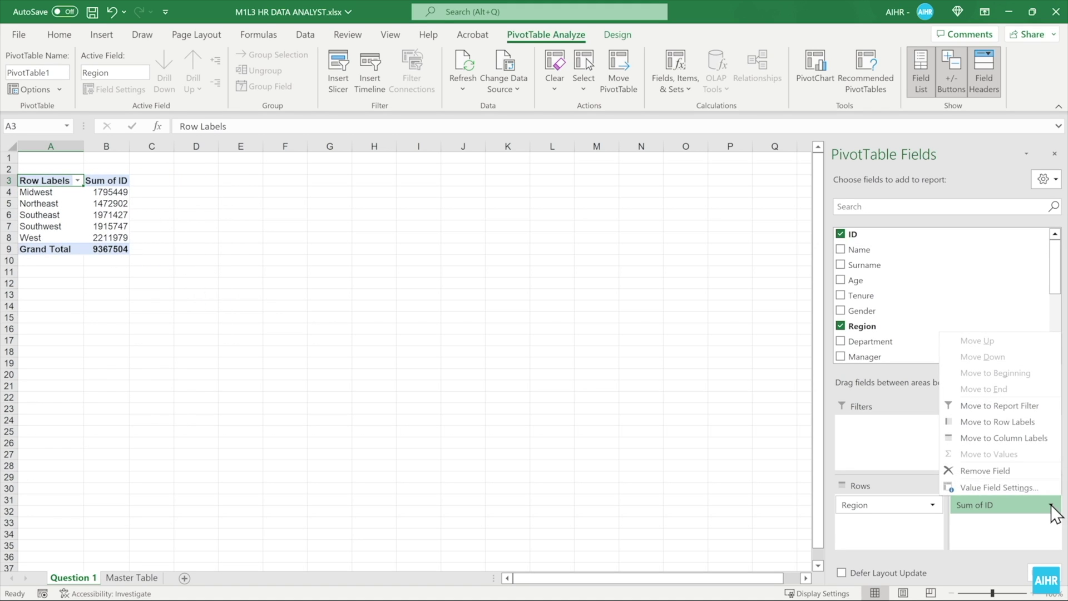
{"action": "left_click", "coordinate": [1043, 489]}
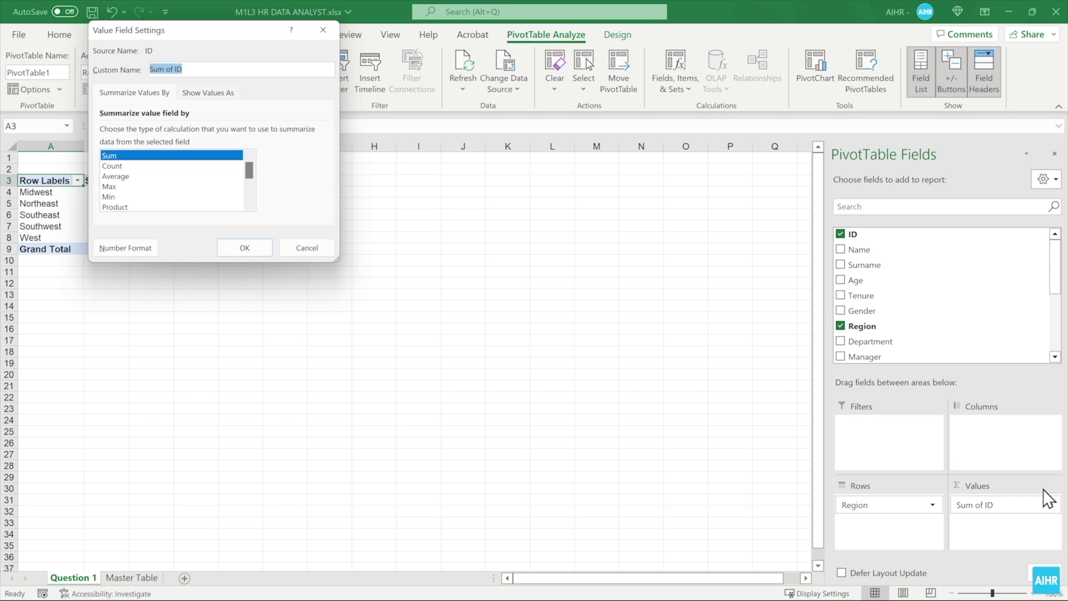
{"action": "left_click", "coordinate": [113, 166]}
{"action": "left_click", "coordinate": [237, 253]}
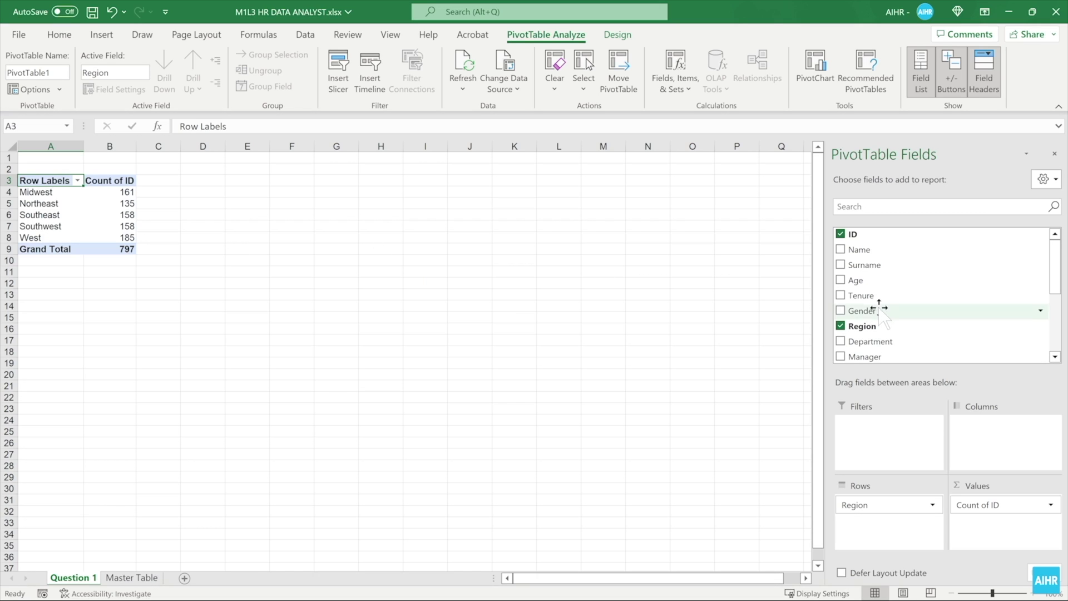
Step: Add Gender to the Columns area, splitting each region's count into F and M
{"action": "left_click_drag", "start_coordinate": [868, 310], "coordinate": [1003, 428]}
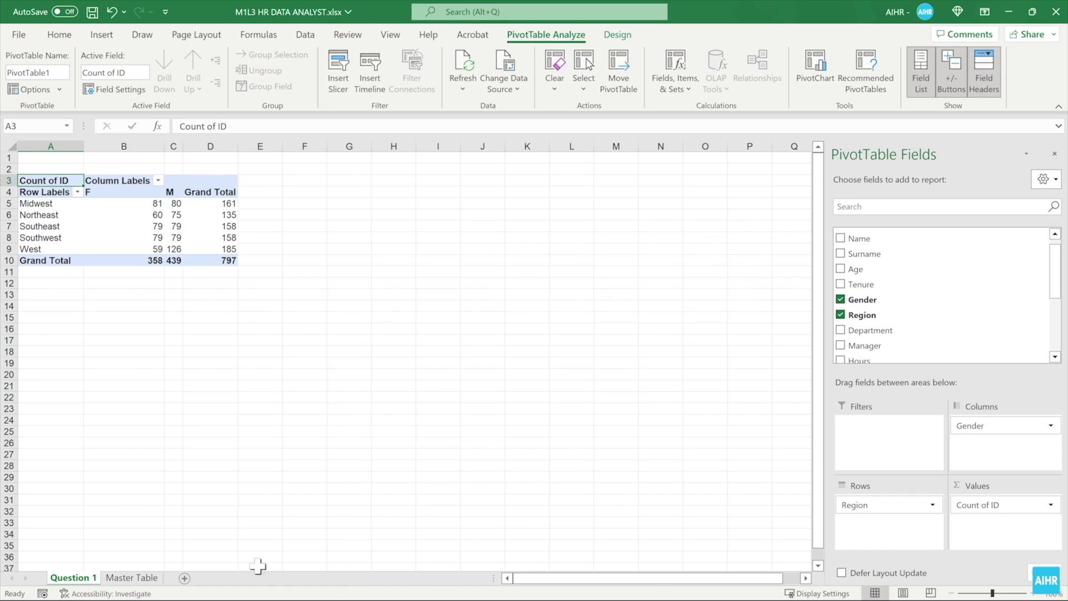
Step: From the Master Table, insert a PivotTable on a new sheet named 'Question 3'
{"action": "left_click", "coordinate": [140, 578]}
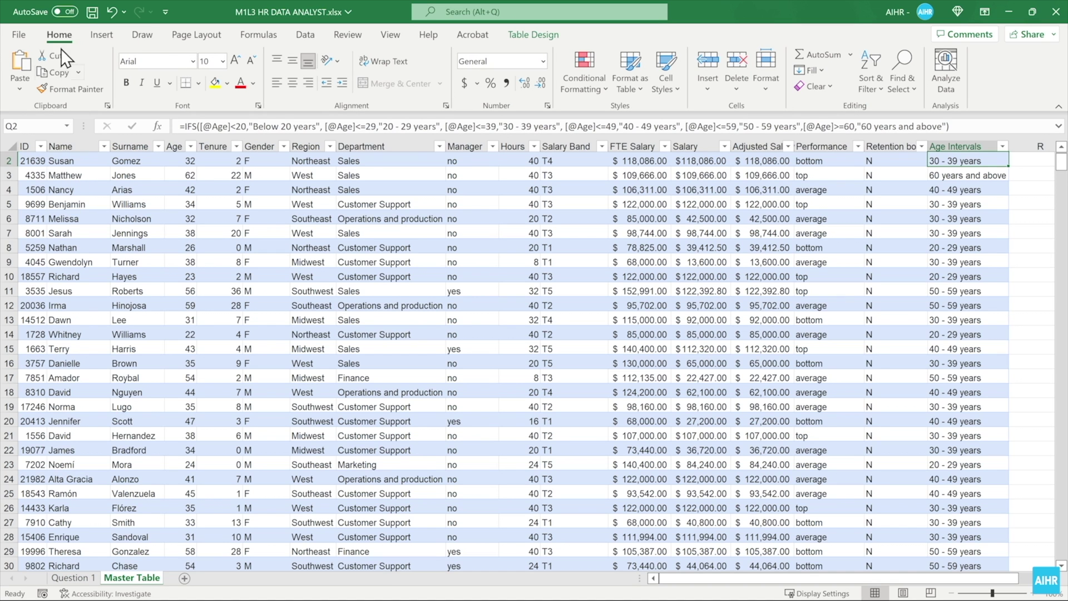
{"action": "left_click", "coordinate": [104, 36]}
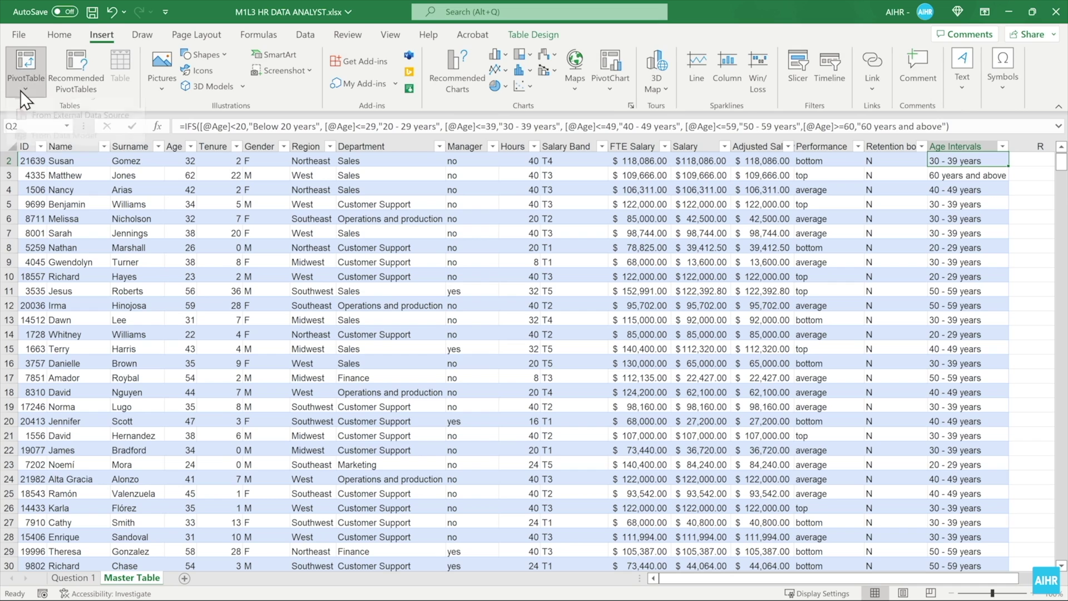
{"action": "left_click", "coordinate": [20, 89]}
{"action": "left_click", "coordinate": [73, 114]}
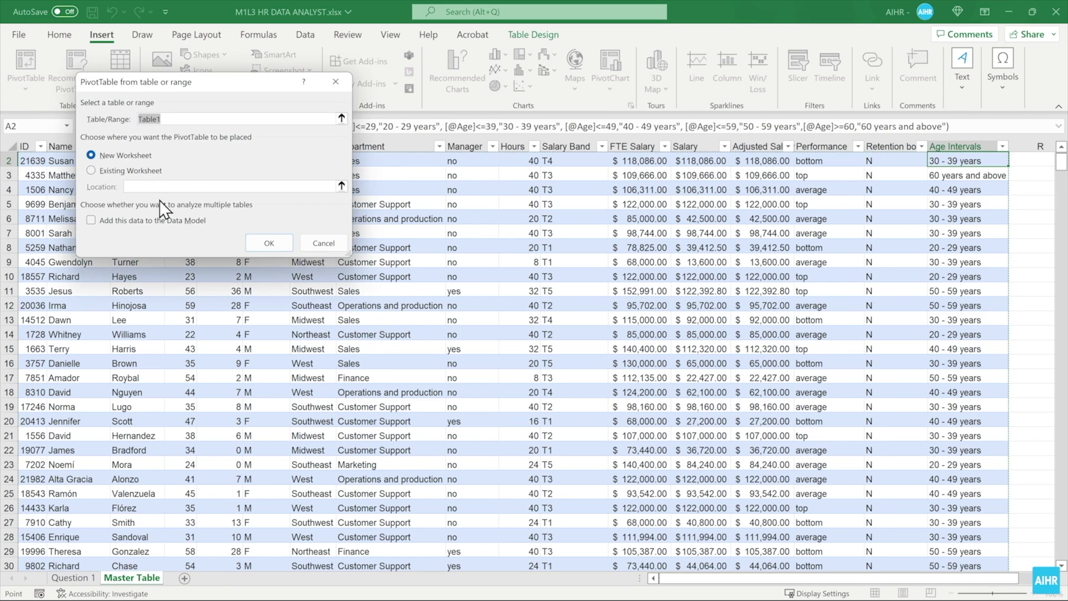
{"action": "left_click", "coordinate": [262, 244]}
{"action": "double_click", "coordinate": [131, 577]}
{"action": "type", "text": "Ques"}
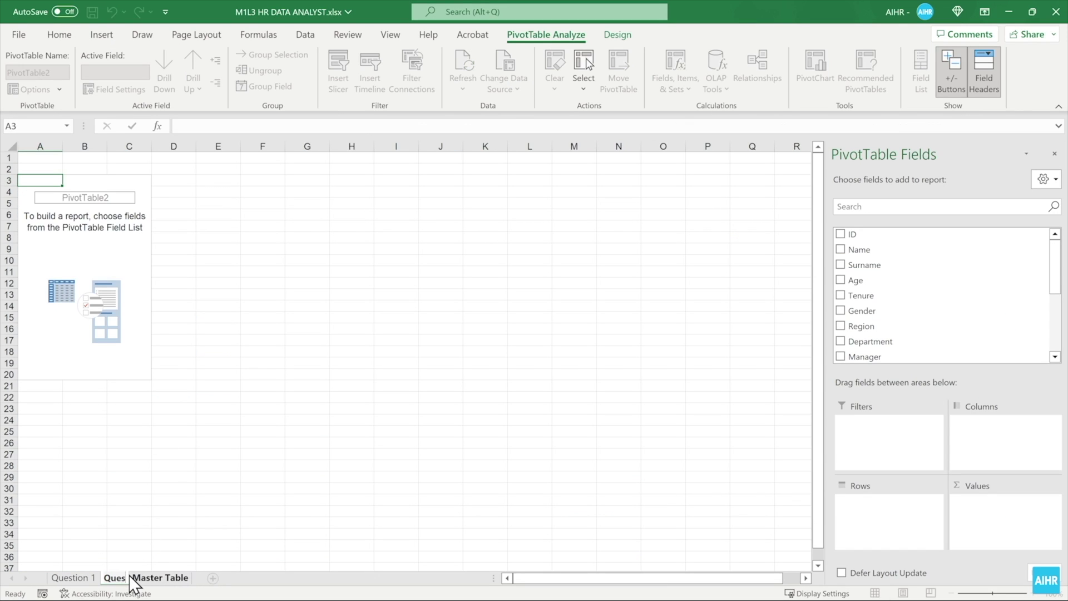
{"action": "type", "text": "tion 3"}
{"action": "left_click", "coordinate": [129, 317]}
Step: Add ID to Values summarized as Count, showing a total of 797
{"action": "left_click_drag", "start_coordinate": [852, 233], "coordinate": [996, 520]}
{"action": "left_click", "coordinate": [1051, 504]}
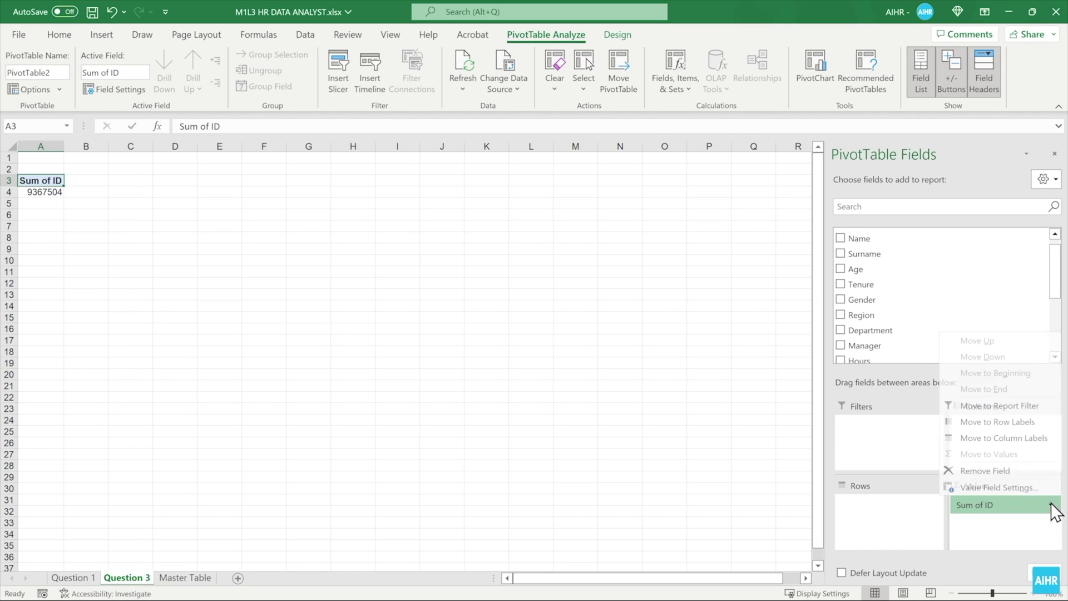
{"action": "left_click", "coordinate": [998, 487]}
{"action": "left_click", "coordinate": [114, 166]}
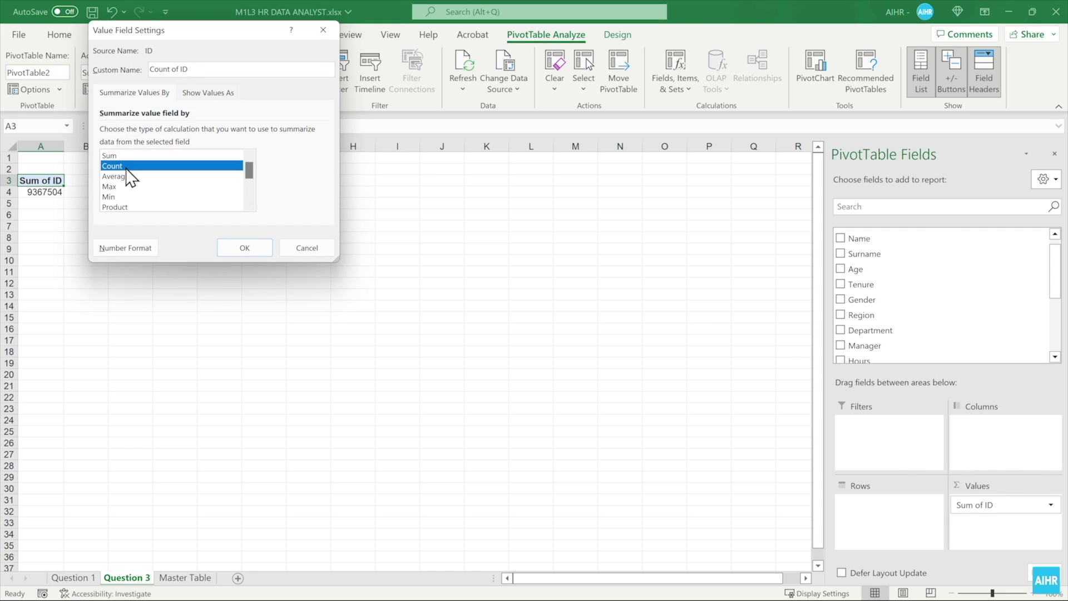
{"action": "left_click", "coordinate": [255, 248]}
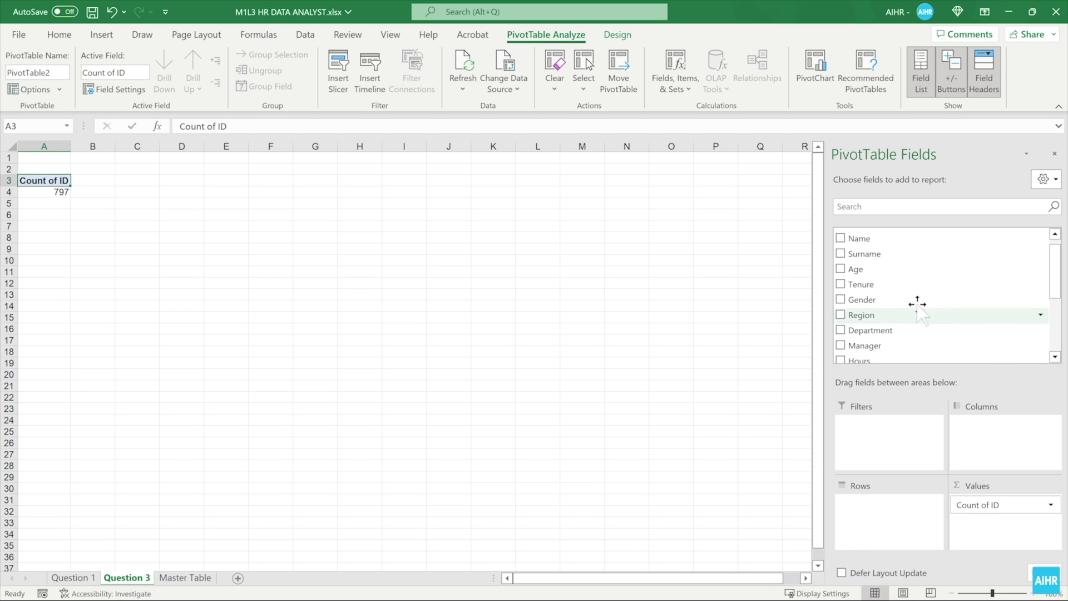
Step: Add Age to Rows and group it by 10 into bands 19-28 through 59-68
{"action": "left_click_drag", "start_coordinate": [857, 268], "coordinate": [869, 526]}
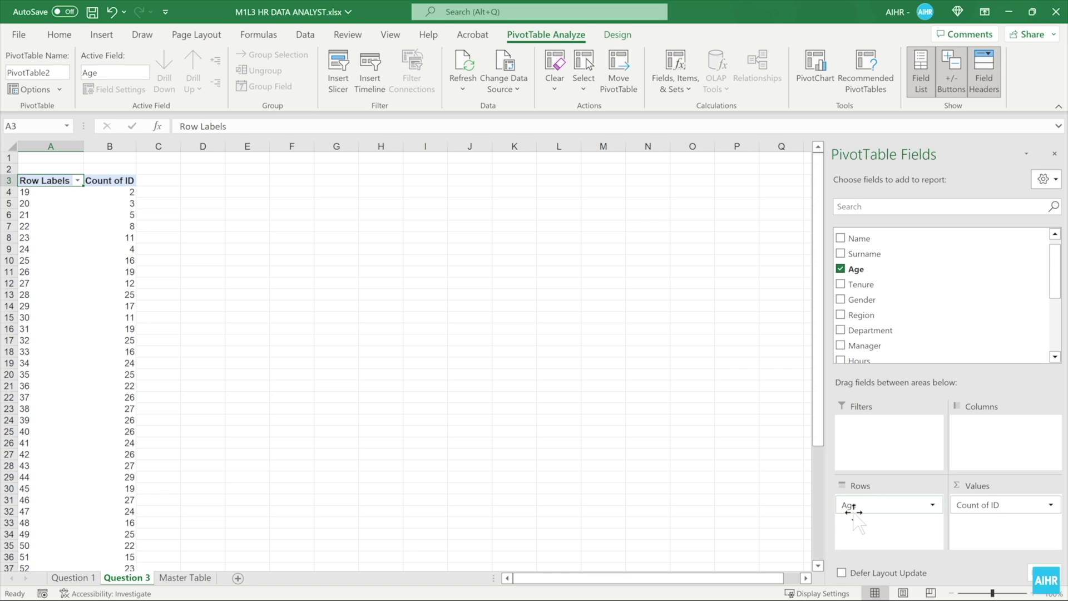
{"action": "left_click", "coordinate": [27, 214]}
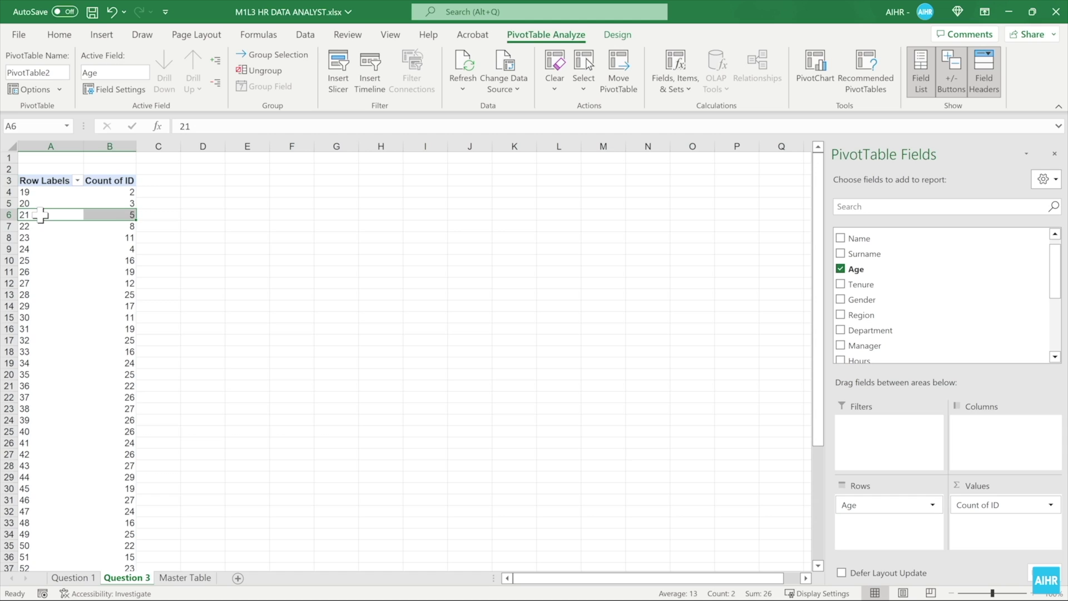
{"action": "left_click", "coordinate": [42, 215]}
{"action": "right_click", "coordinate": [42, 215]}
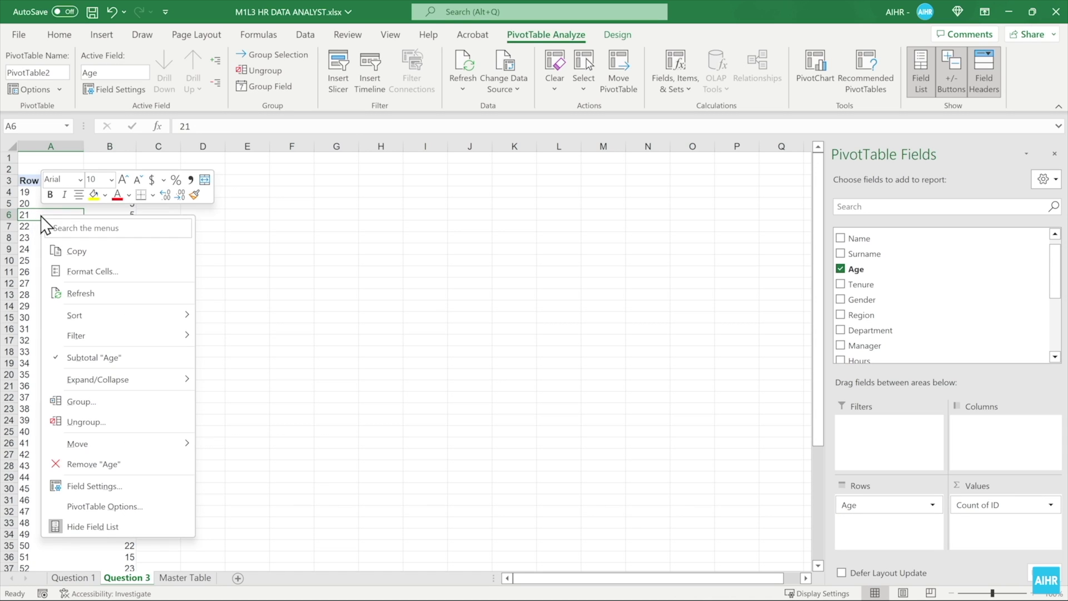
{"action": "left_click", "coordinate": [104, 400]}
{"action": "left_click", "coordinate": [104, 398]}
{"action": "type", "text": "0"}
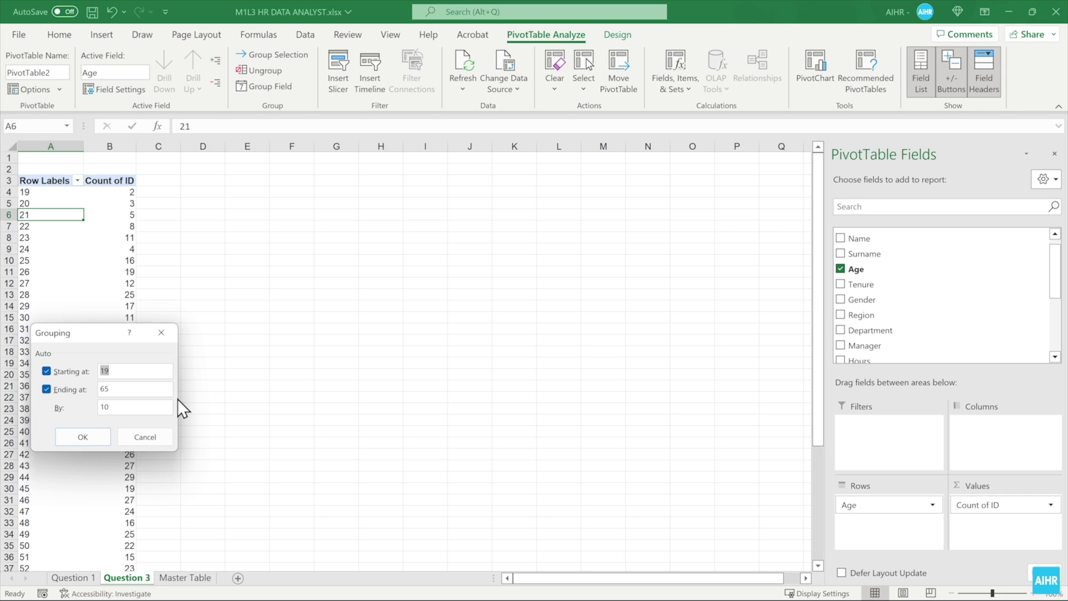
{"action": "left_click", "coordinate": [98, 435]}
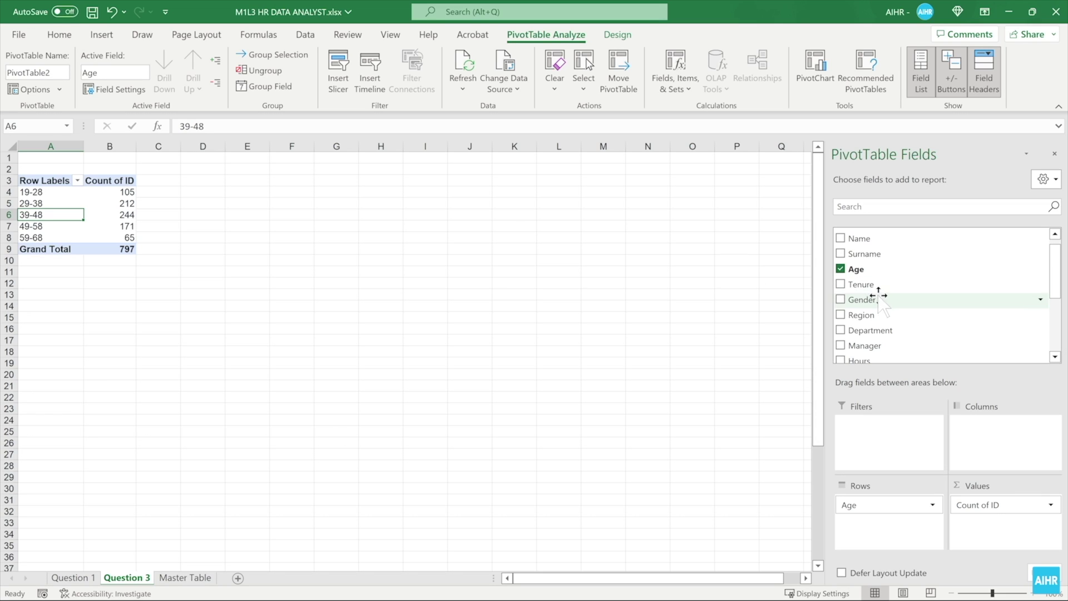
Step: Add Gender to the Columns area, splitting each age band into F and M counts
{"action": "left_click_drag", "start_coordinate": [868, 299], "coordinate": [991, 445]}
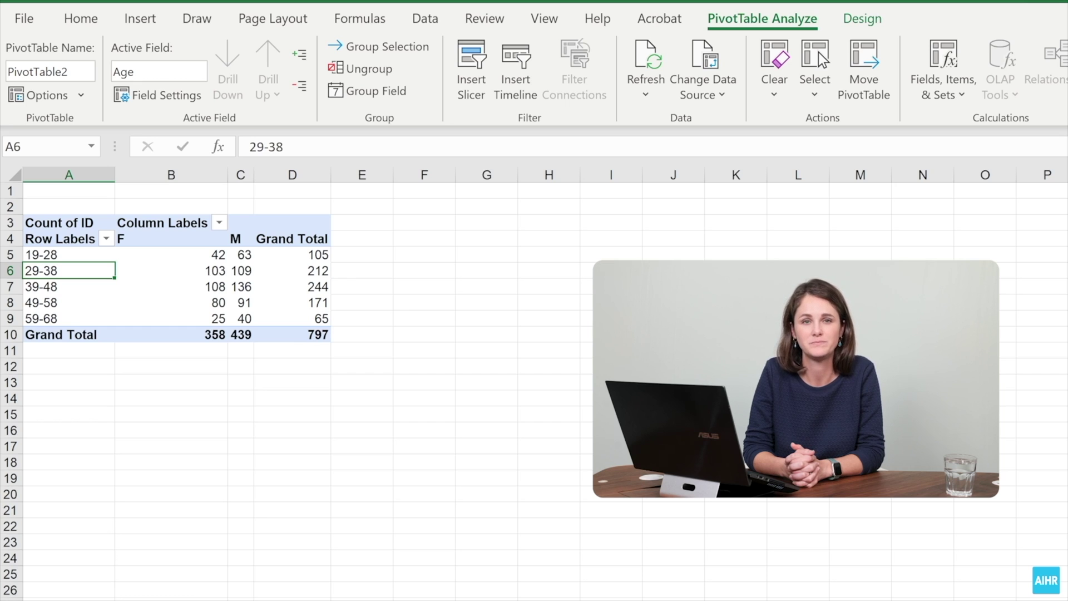
Step: Show the pivot values as % of Grand Total, e.g. 29-38 at 26.60%
{"action": "left_click", "coordinate": [327, 273]}
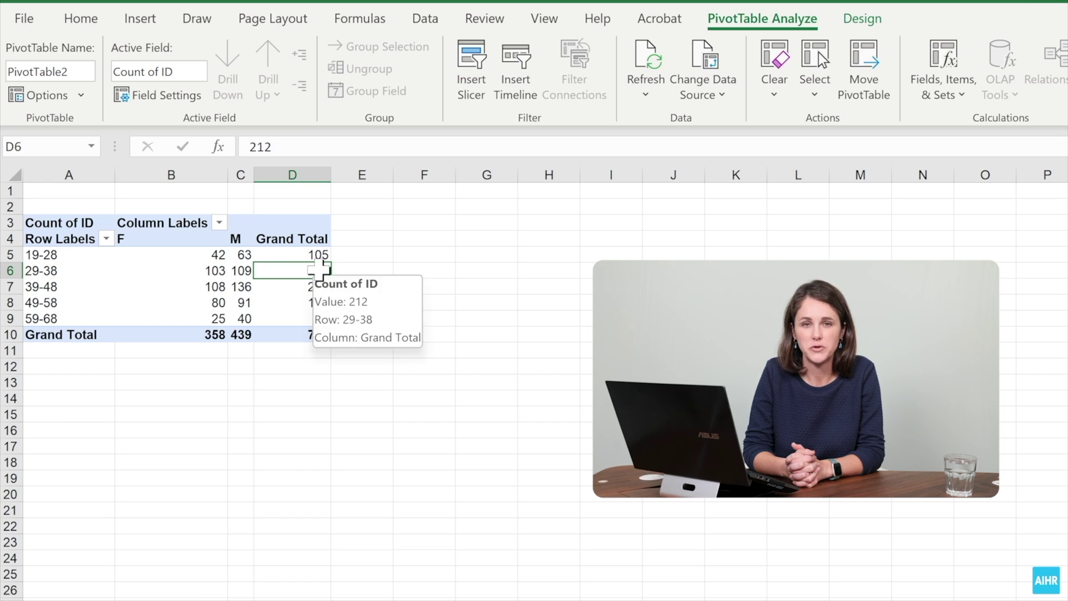
{"action": "right_click", "coordinate": [319, 276]}
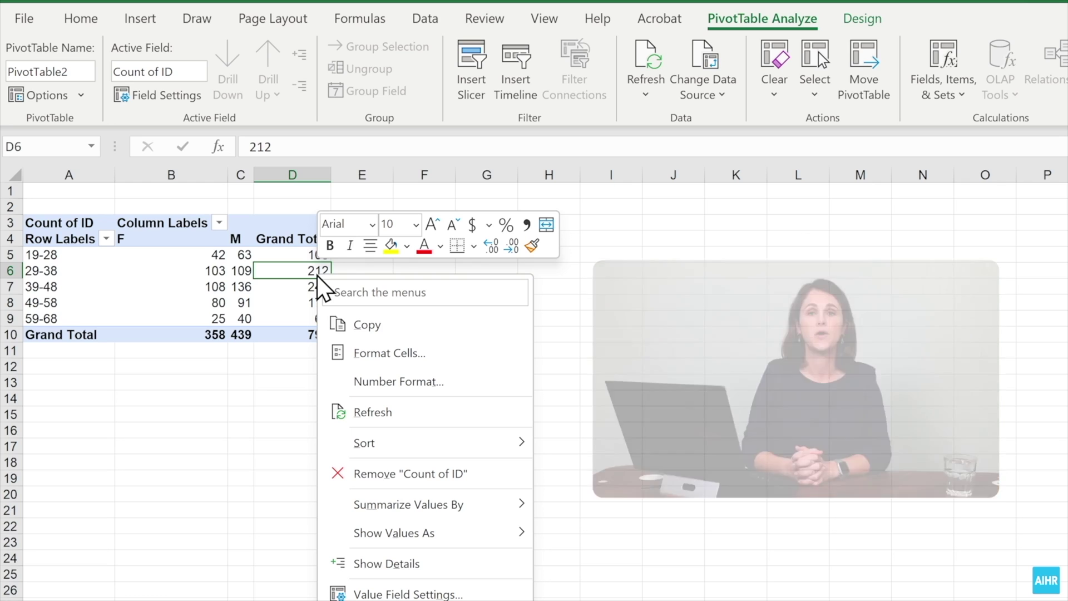
{"action": "mouse_move", "coordinate": [407, 546]}
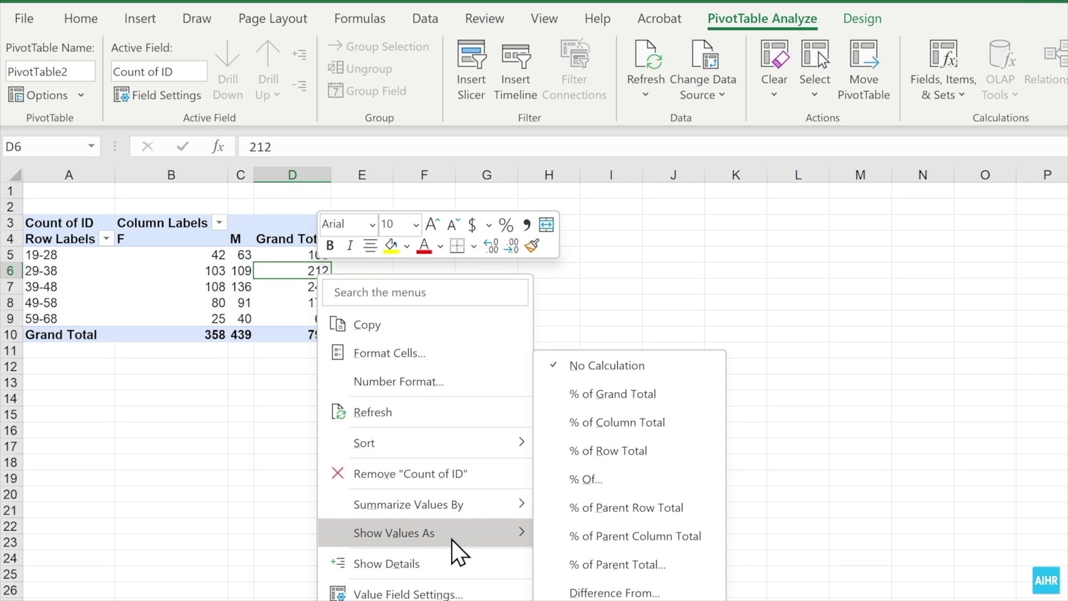
{"action": "left_click", "coordinate": [642, 395]}
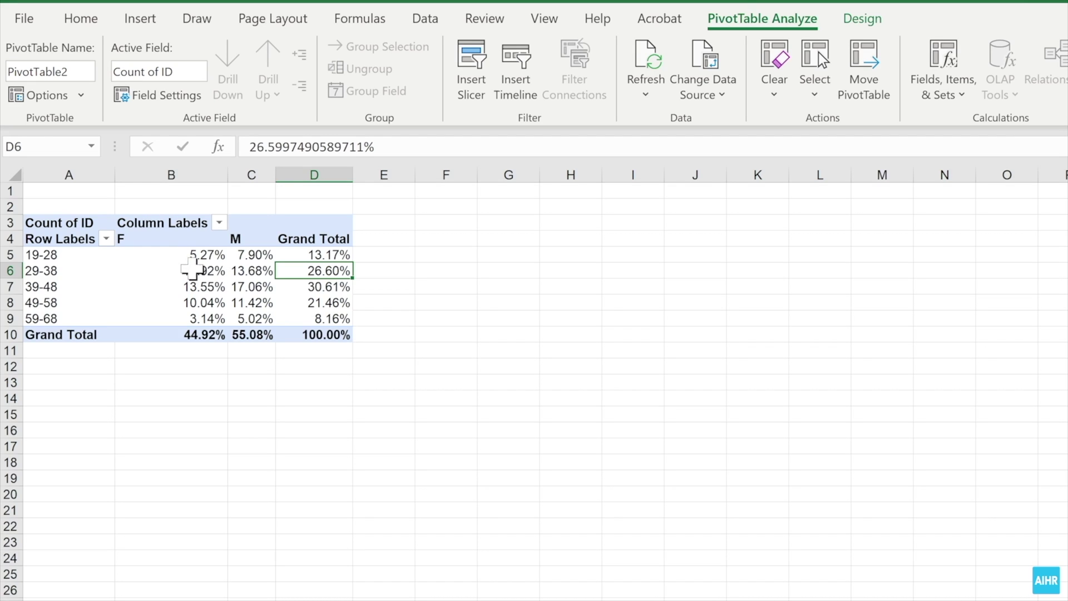
Step: Reduce the age-band percentages in B5:D9 to zero decimals, e.g. 29-38 at 27%
{"action": "left_click_drag", "start_coordinate": [192, 255], "coordinate": [324, 318]}
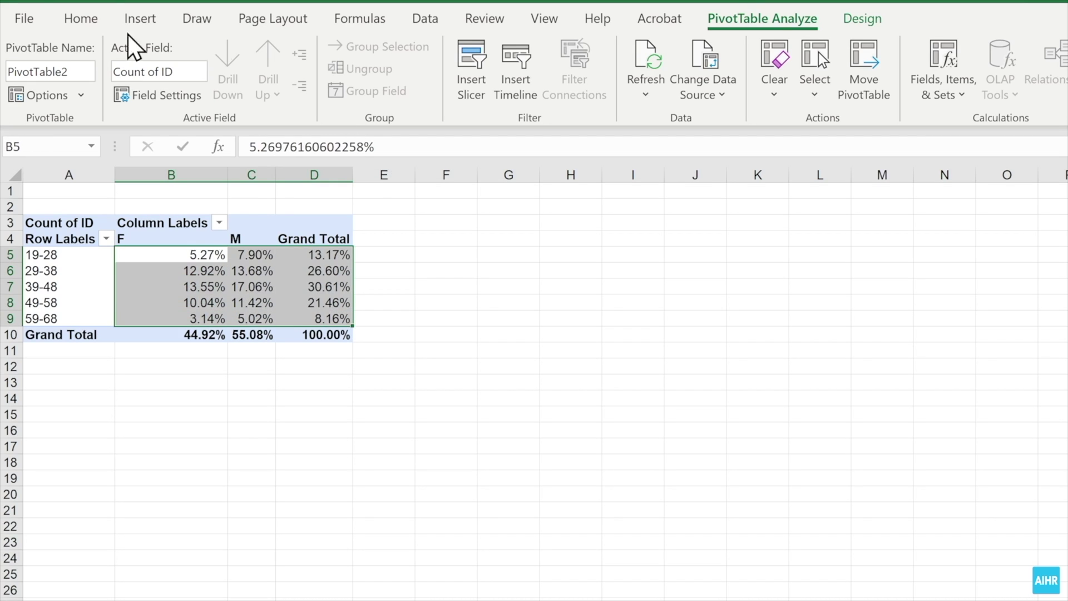
{"action": "left_click", "coordinate": [87, 20]}
{"action": "left_click", "coordinate": [754, 86]}
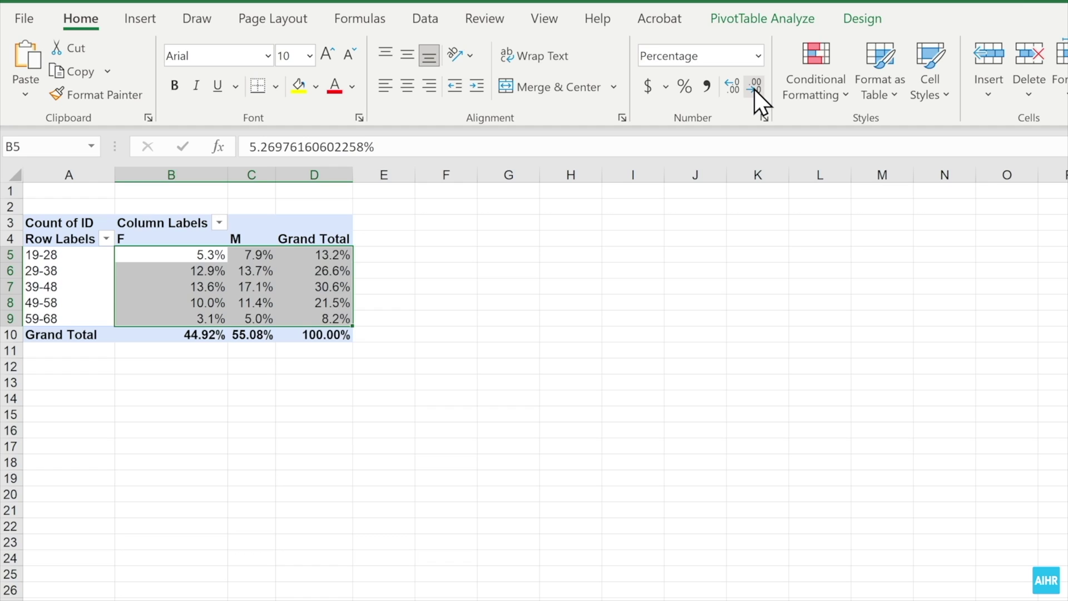
{"action": "left_click", "coordinate": [755, 89]}
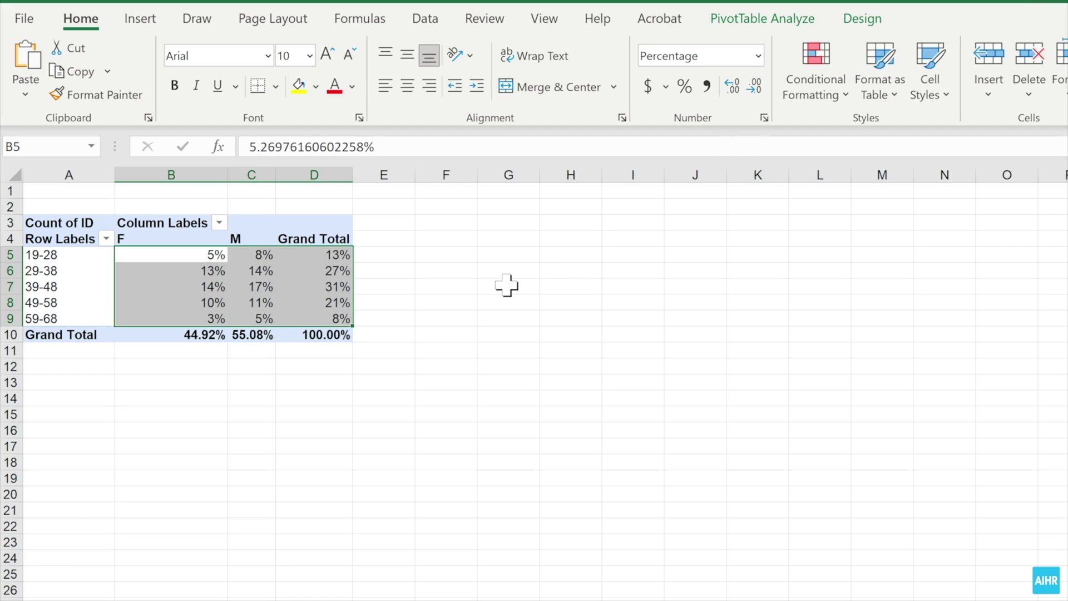
{"action": "left_click", "coordinate": [331, 317]}
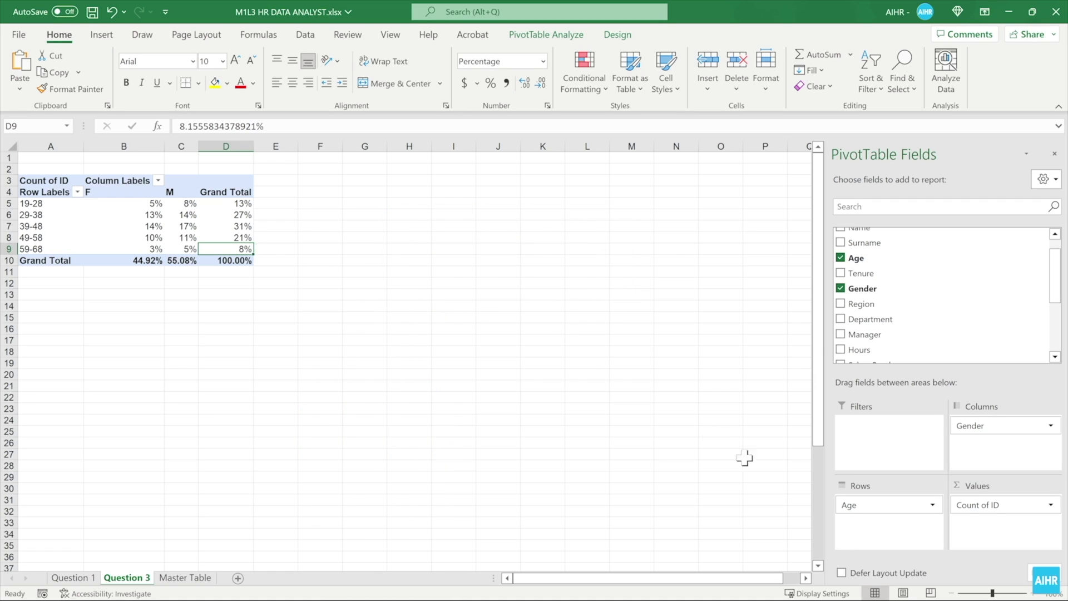
Step: Replace Age with Region as the pivot's row field
{"action": "left_click_drag", "start_coordinate": [859, 505], "coordinate": [639, 481]}
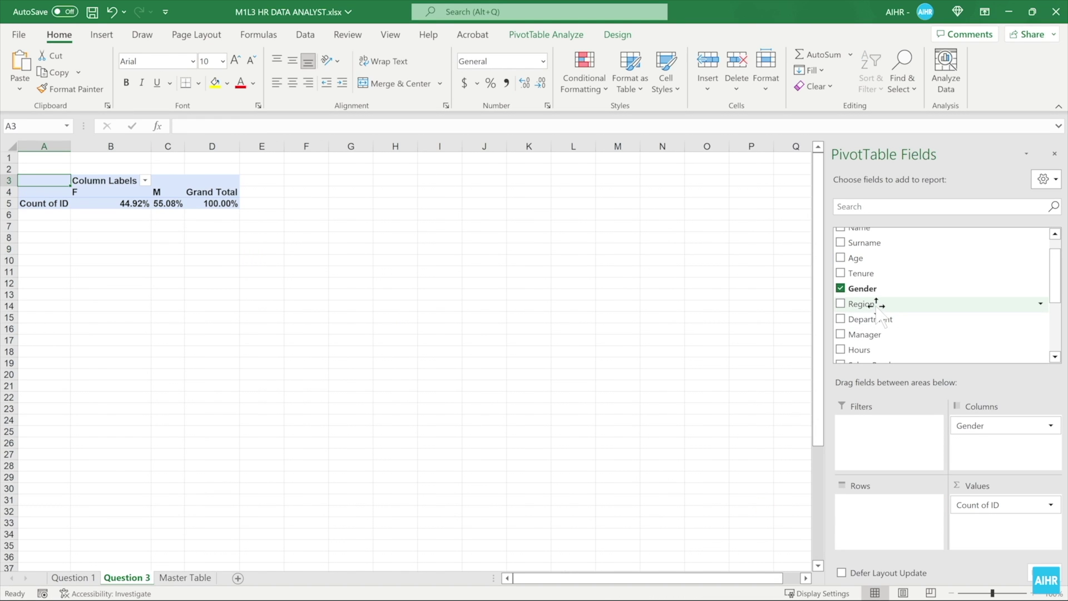
{"action": "left_click_drag", "start_coordinate": [876, 303], "coordinate": [889, 533]}
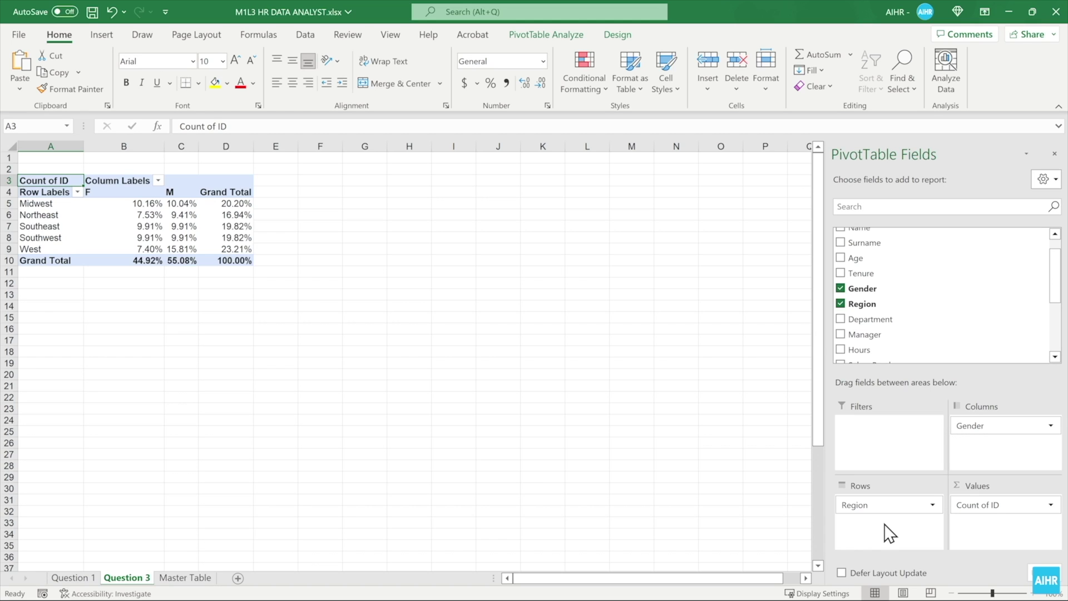
Step: Display the female and male counts as % of Row Total for each region
{"action": "right_click", "coordinate": [222, 205]}
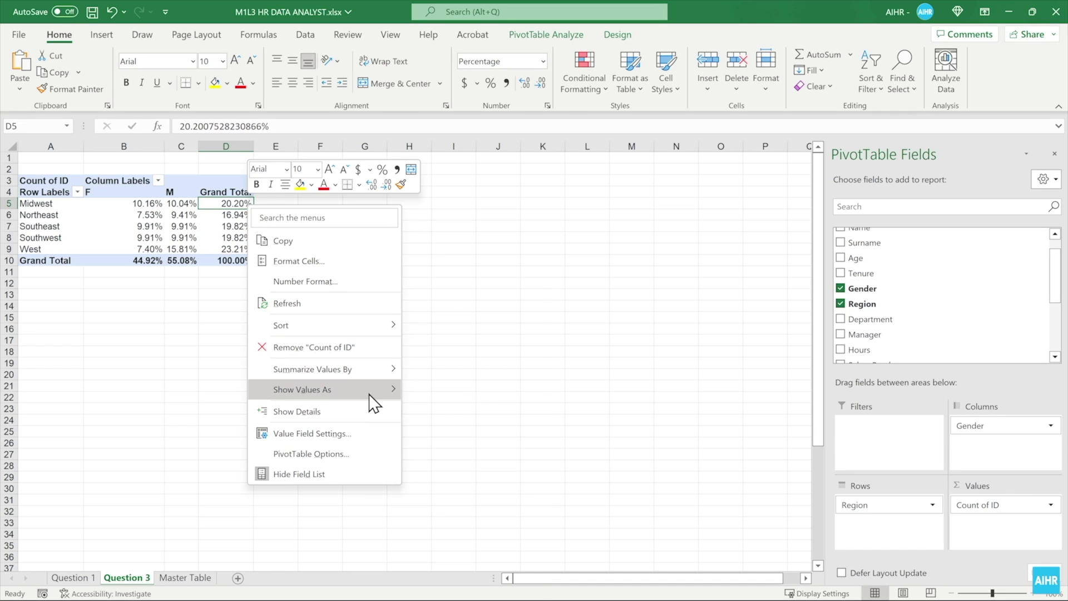
{"action": "mouse_move", "coordinate": [370, 390]}
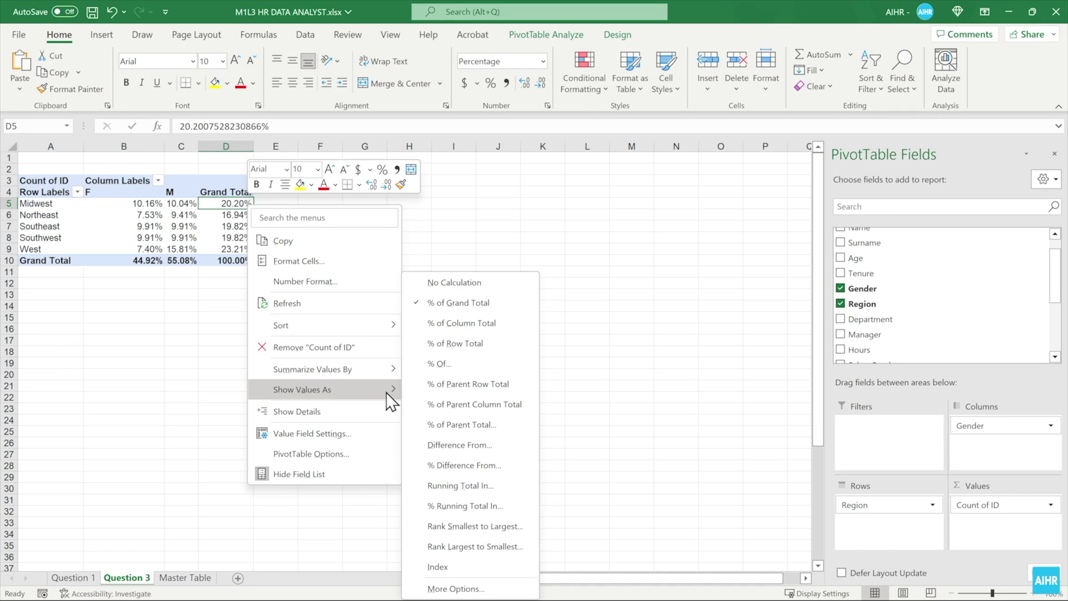
{"action": "left_click", "coordinate": [524, 347]}
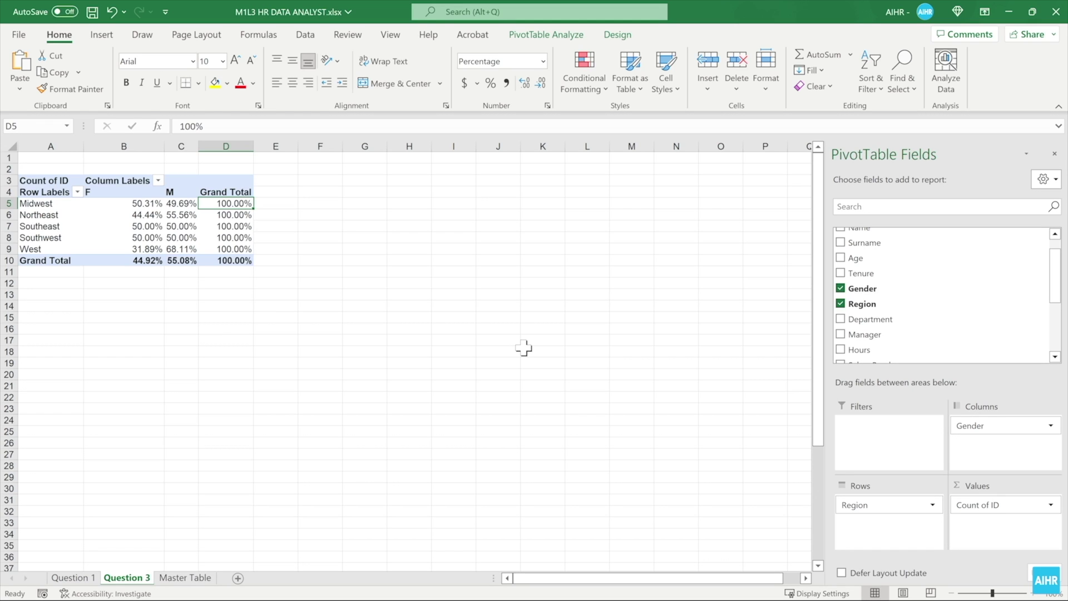
{"action": "left_click_drag", "start_coordinate": [885, 262], "coordinate": [863, 531]}
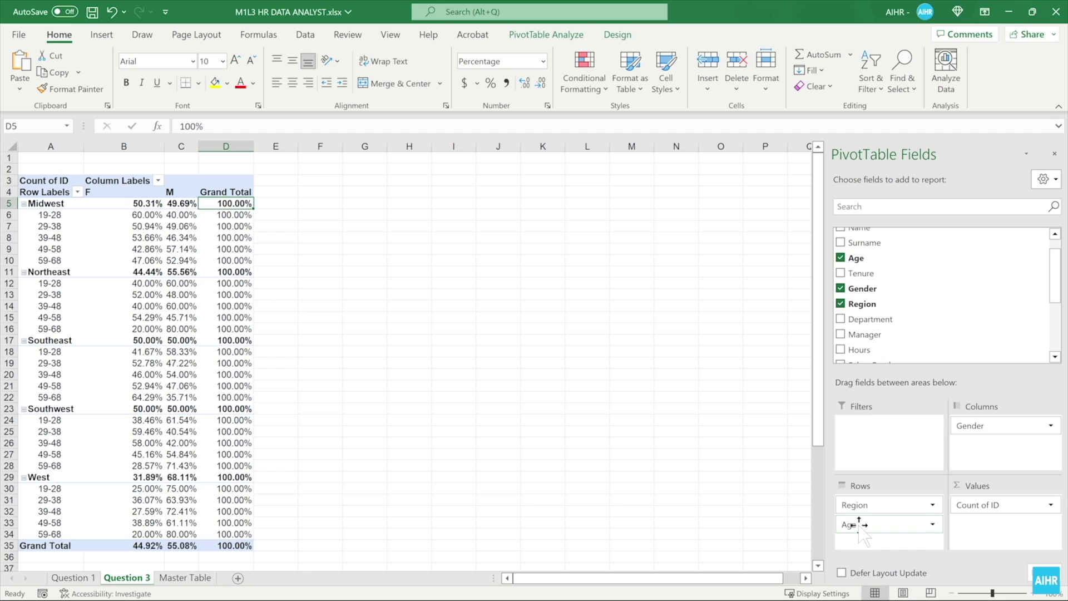
{"action": "left_click_drag", "start_coordinate": [860, 524], "coordinate": [663, 482]}
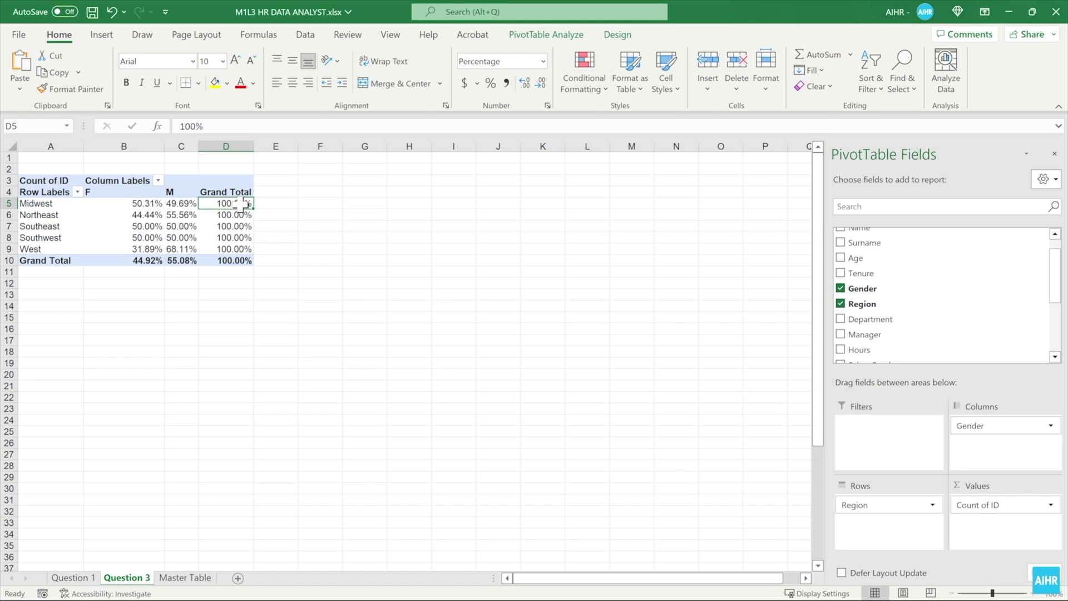
Step: Set the pivot values' Show Values As back to No Calculation
{"action": "mouse_move", "coordinate": [243, 204]}
{"action": "right_click", "coordinate": [243, 207]}
{"action": "mouse_move", "coordinate": [349, 392]}
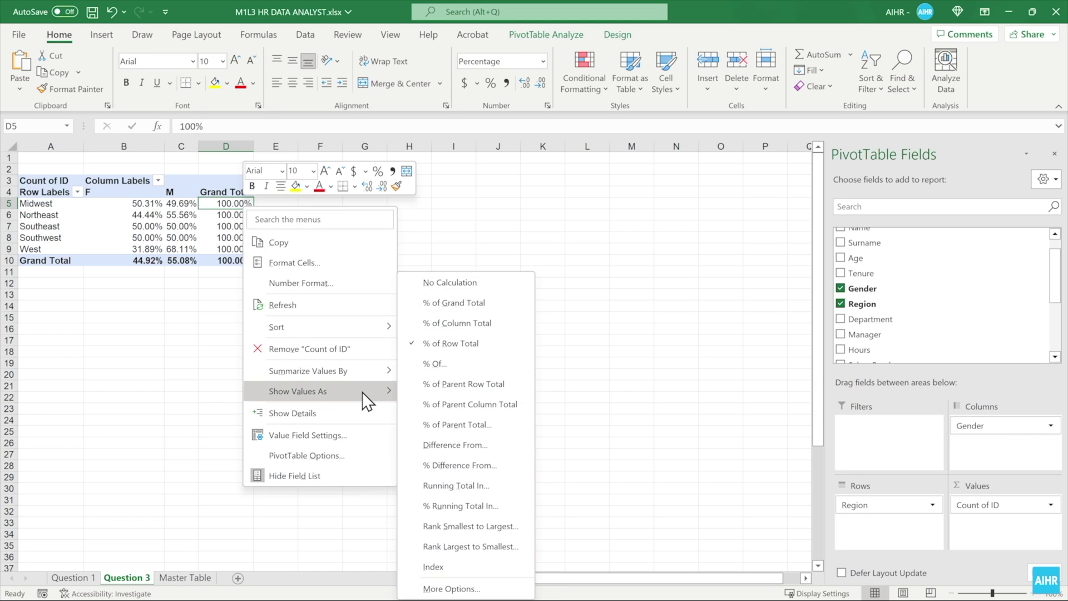
{"action": "left_click", "coordinate": [456, 284]}
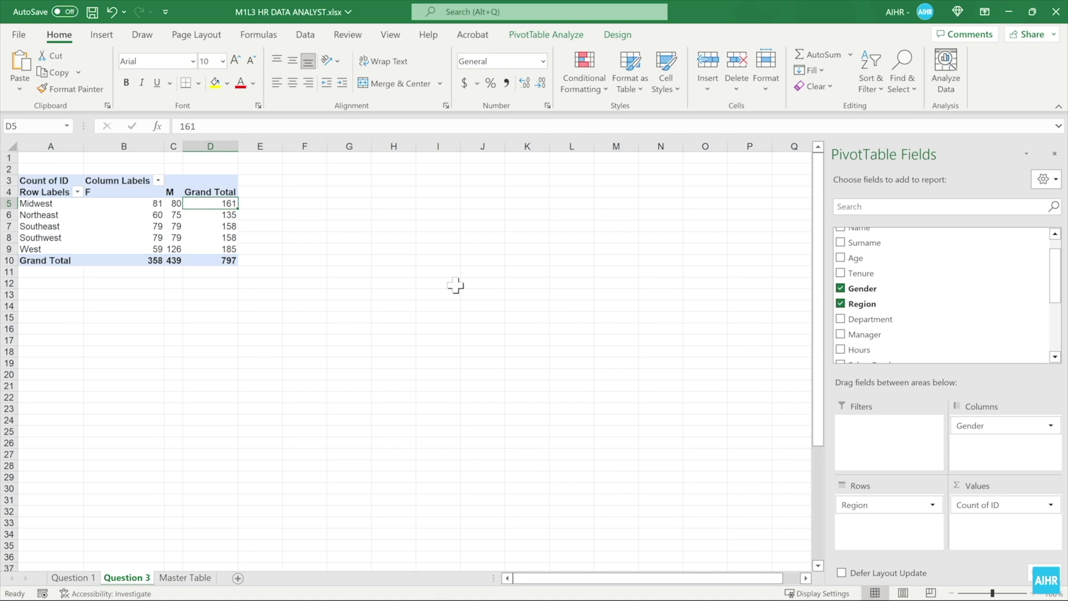
Step: Add Manager as a report filter set to yes, leaving 159 employees counted
{"action": "left_click_drag", "start_coordinate": [867, 334], "coordinate": [888, 456]}
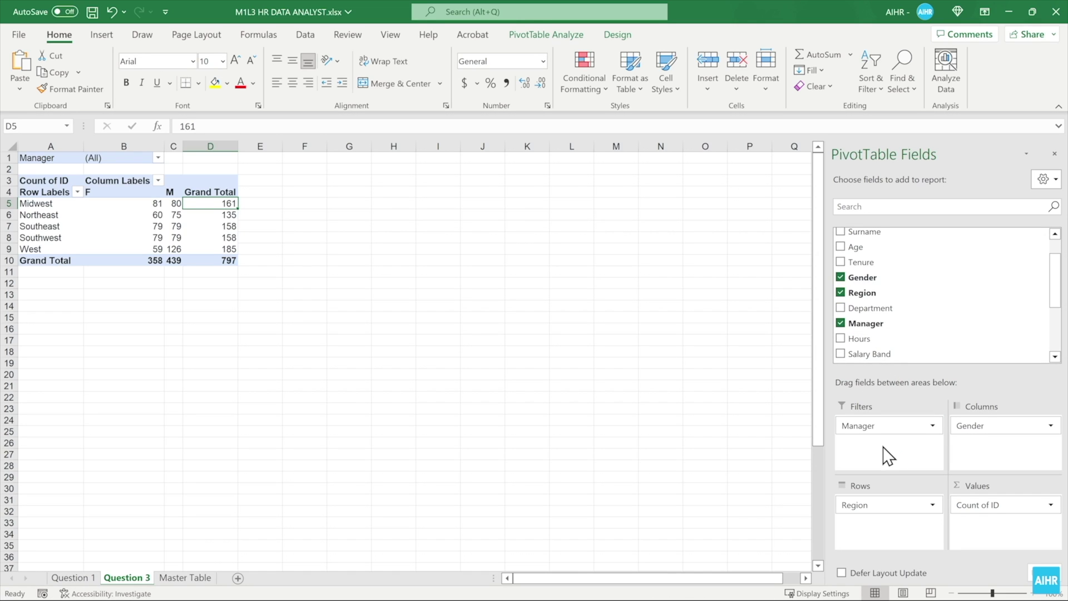
{"action": "left_click", "coordinate": [159, 158]}
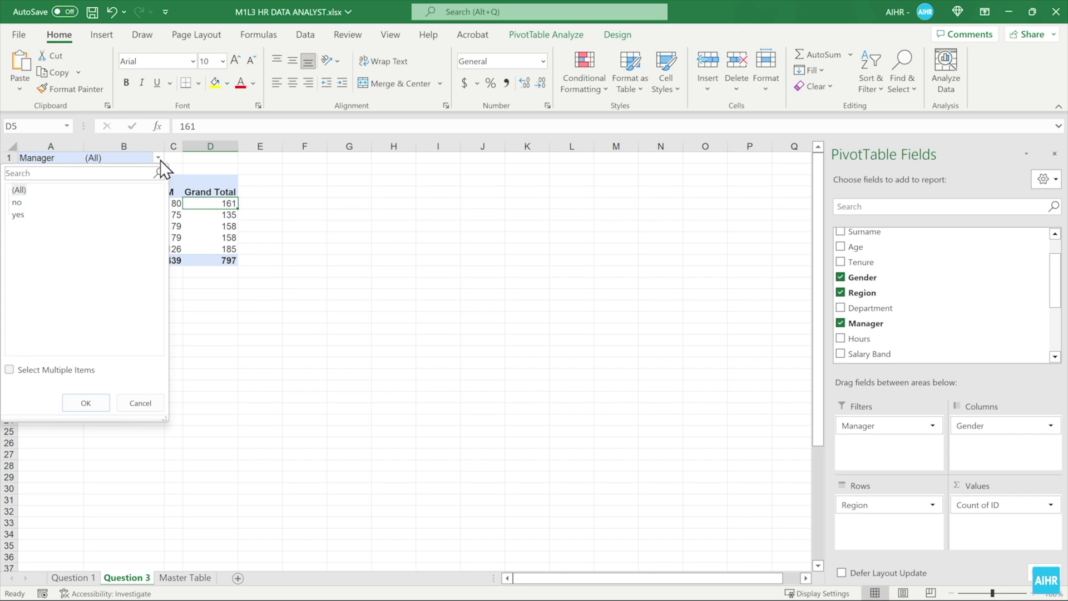
{"action": "left_click", "coordinate": [18, 215]}
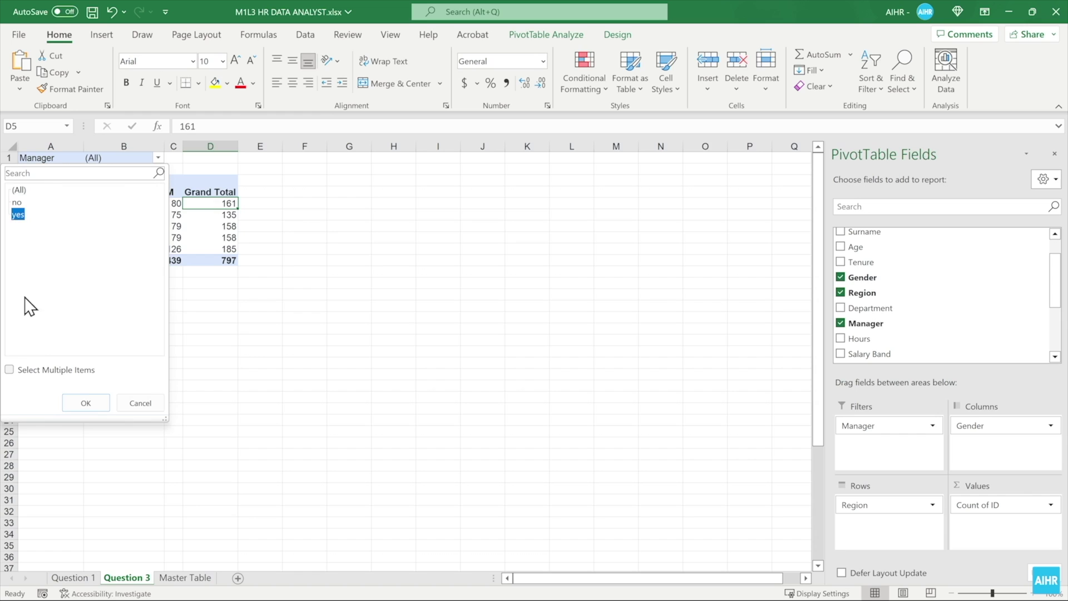
{"action": "left_click", "coordinate": [80, 402]}
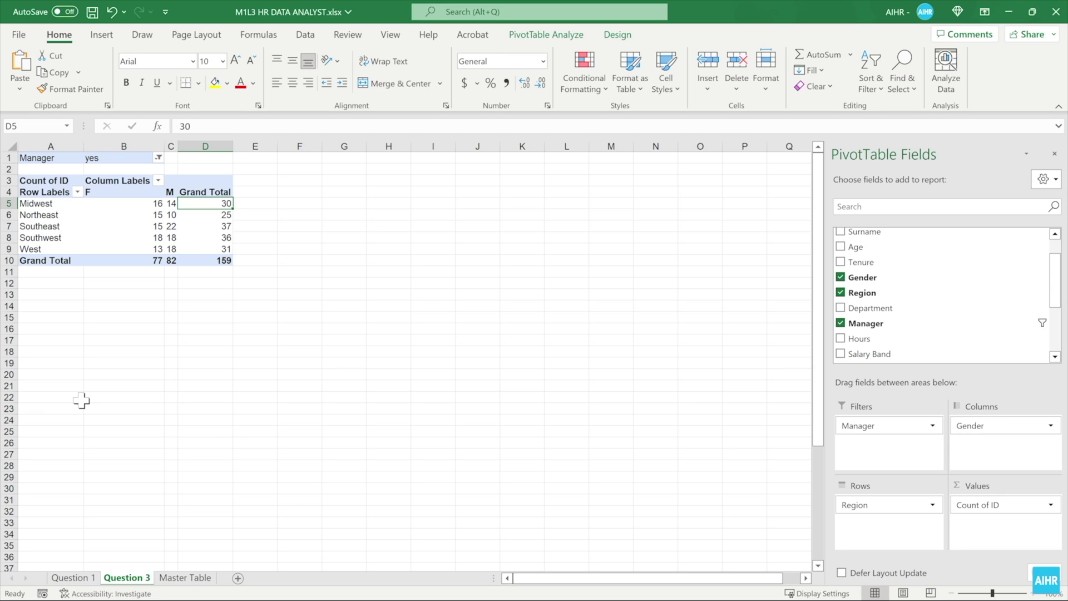
Step: Add a Department report filter set to Sales, leaving 26 managers
{"action": "left_click_drag", "start_coordinate": [942, 306], "coordinate": [883, 455]}
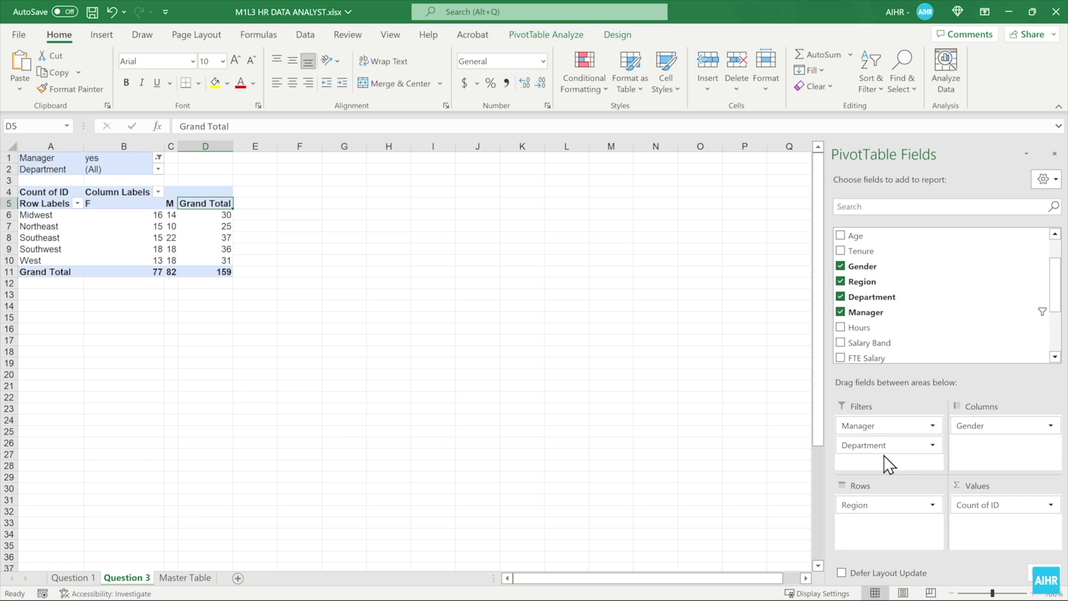
{"action": "left_click", "coordinate": [159, 169]}
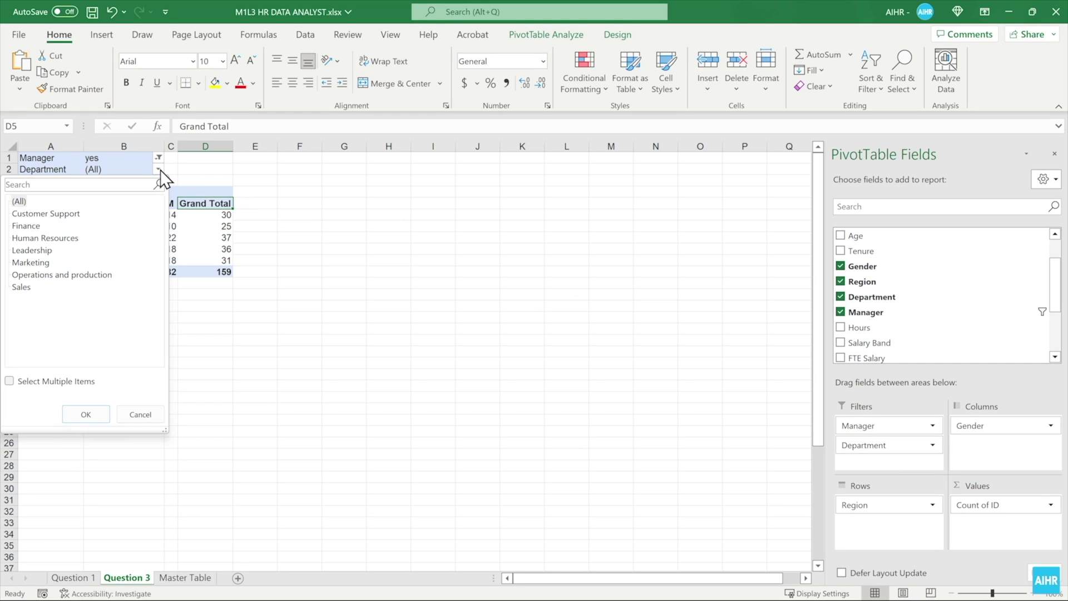
{"action": "left_click", "coordinate": [20, 287]}
{"action": "left_click", "coordinate": [101, 413]}
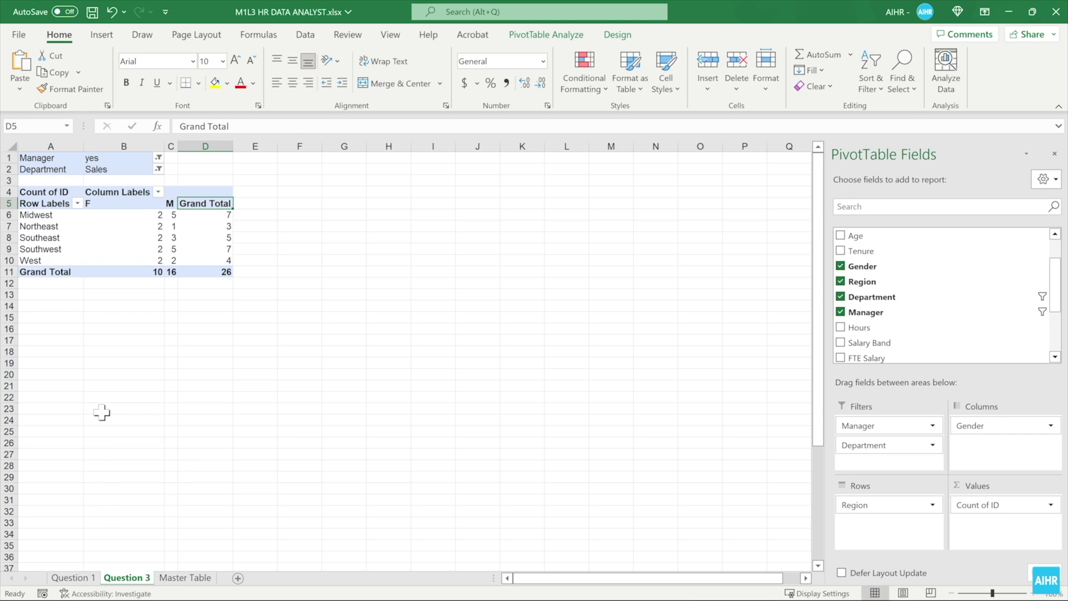